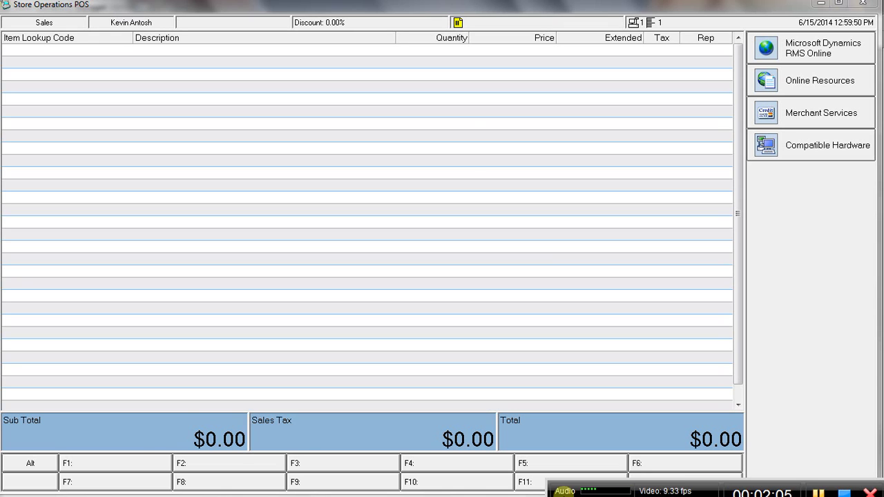
- Cycle through the modifier sets of the function keys, including Shift and Ctrl, to review the POS commands available under each
click(39, 467)
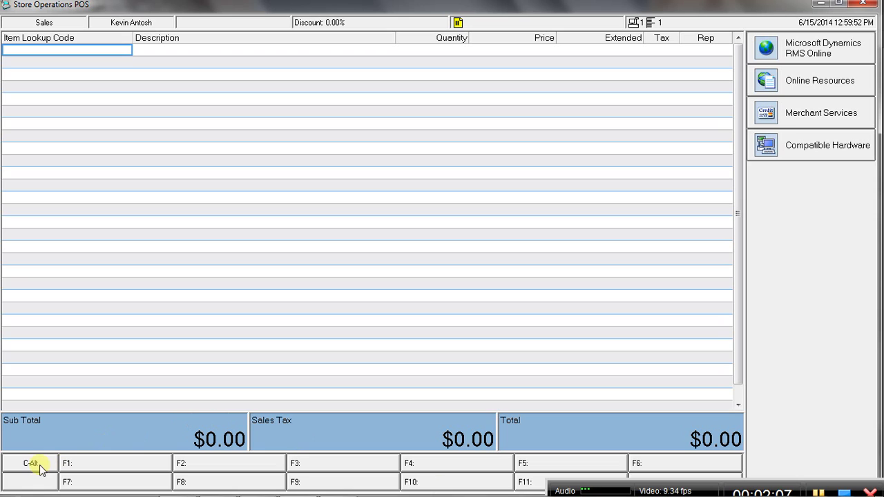
click(34, 481)
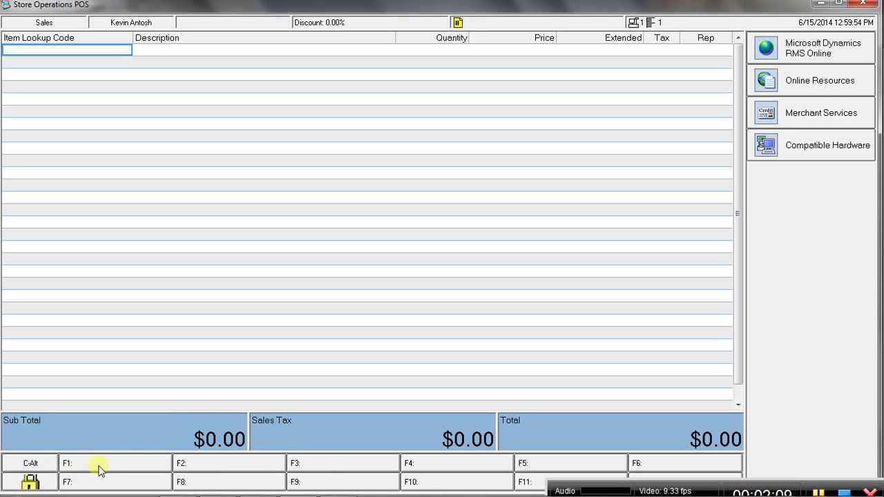
click(36, 482)
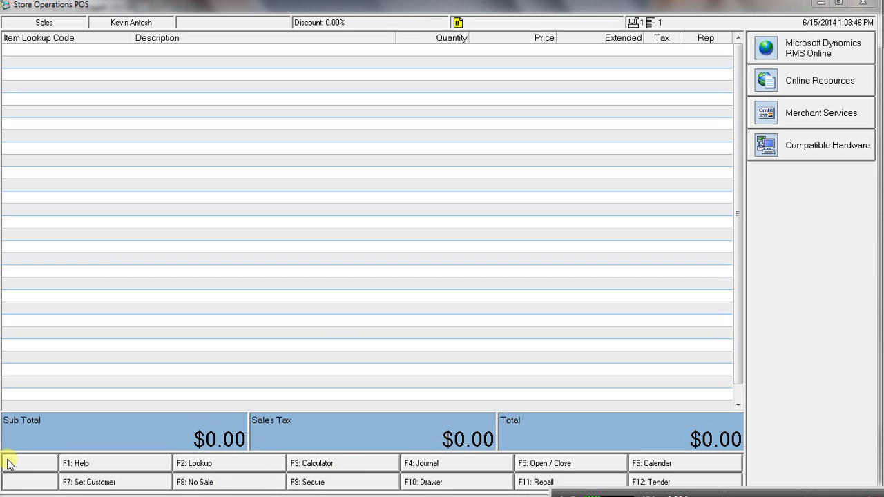
click(13, 465)
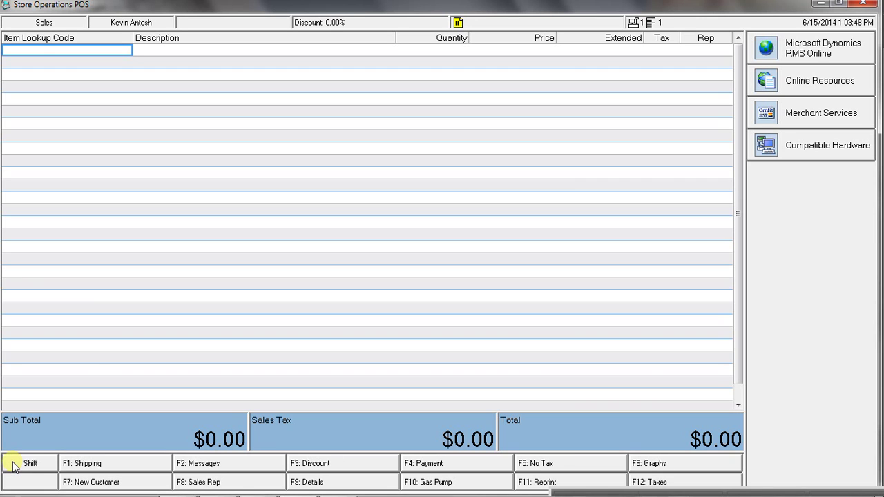
click(13, 465)
click(12, 465)
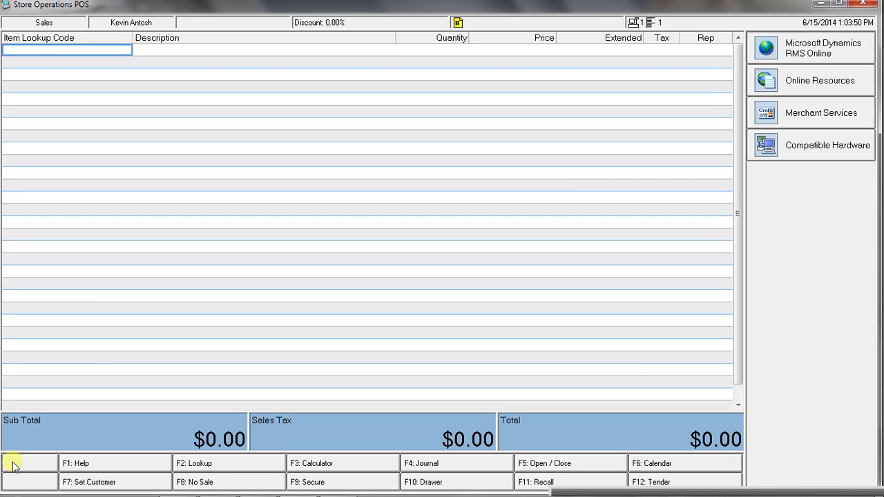
click(12, 466)
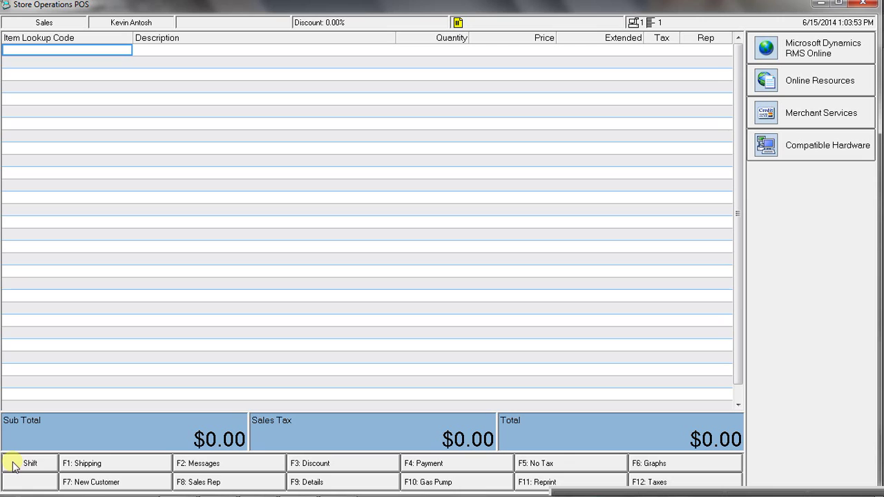
click(12, 465)
click(12, 466)
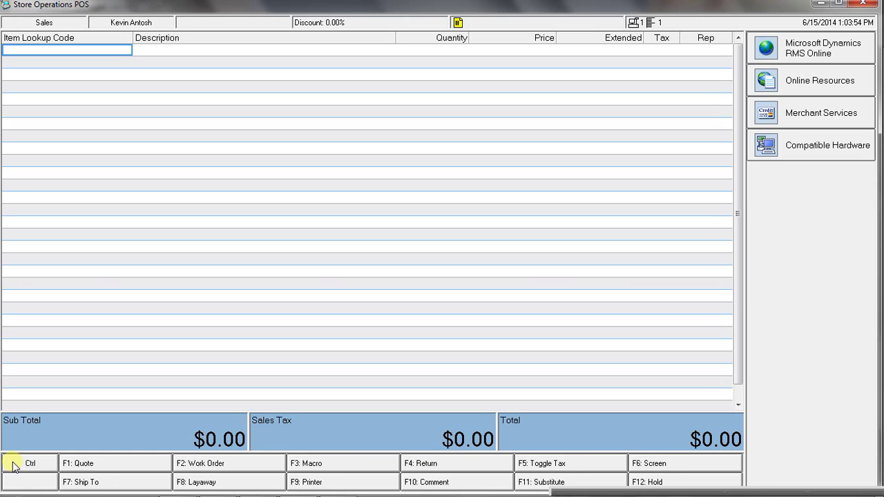
click(13, 465)
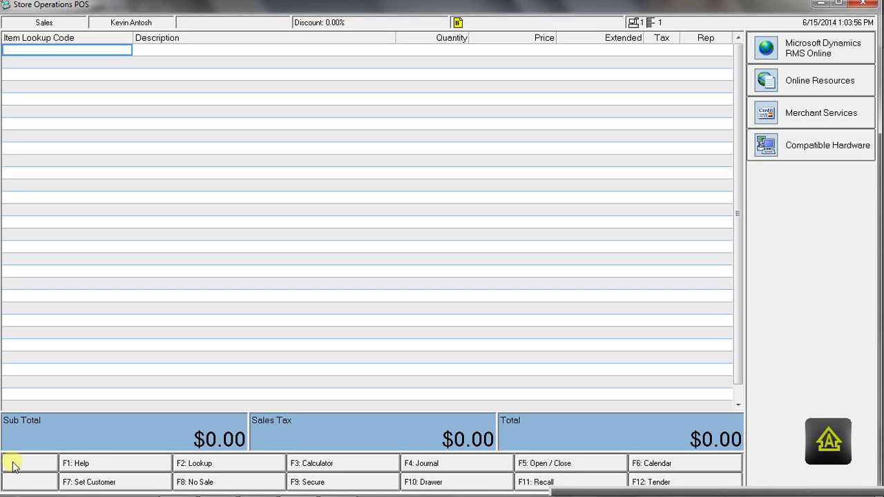
click(13, 465)
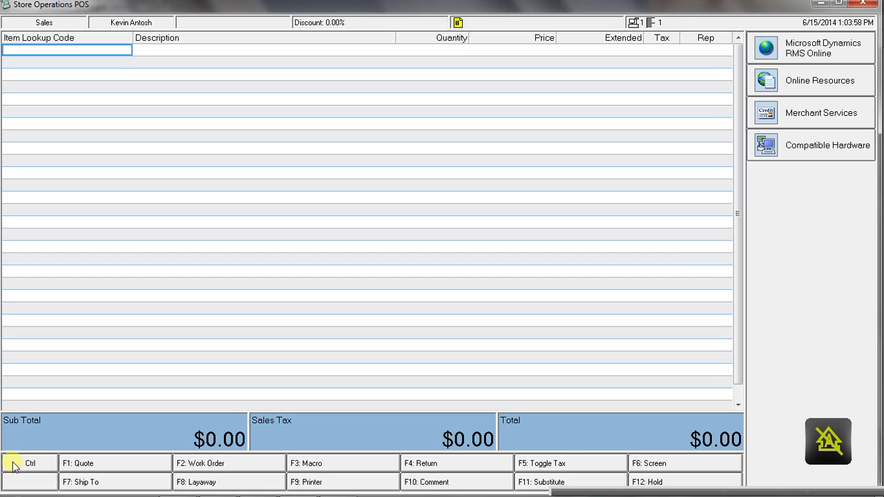
click(13, 466)
click(13, 465)
click(12, 465)
click(12, 466)
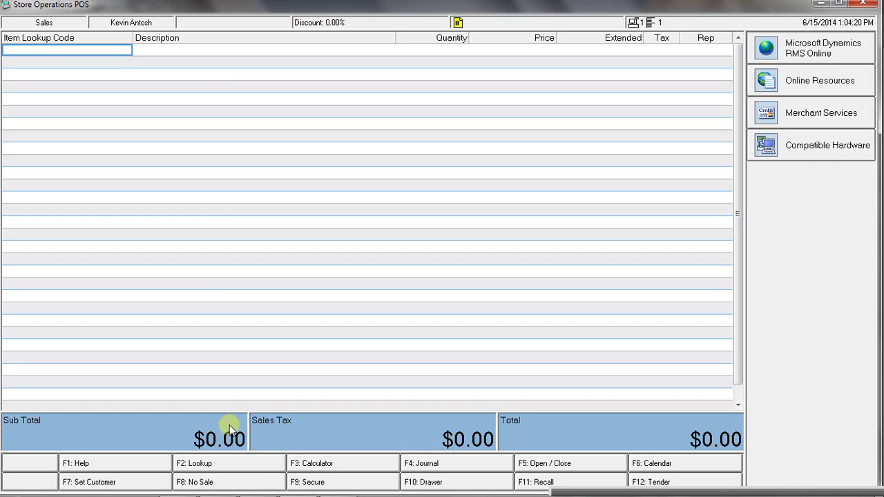
- Assign the existing Direct POS customer to the sale
click(125, 484)
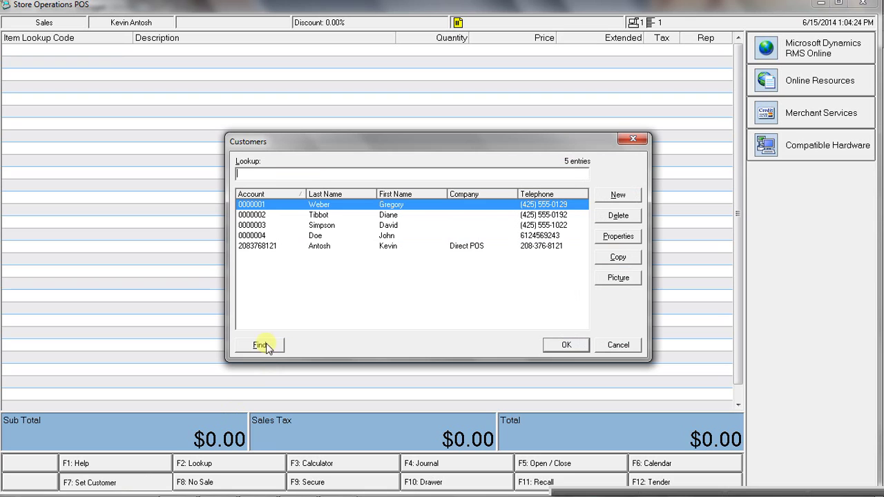
click(261, 247)
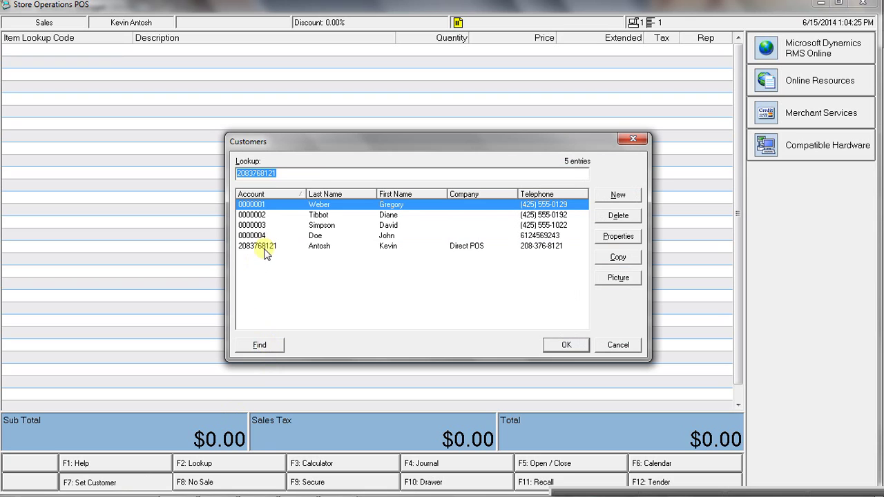
click(565, 346)
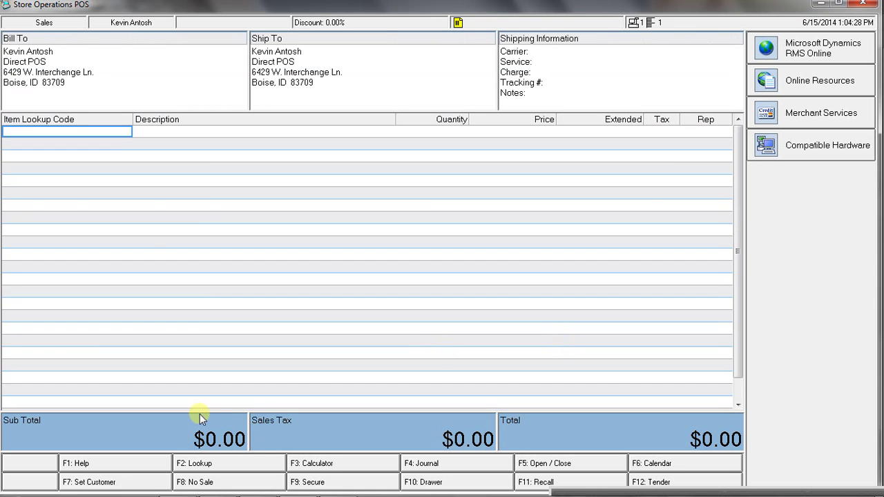
- Add the 100 Count Kirkland Kleenex item to the sale and view the tender options without taking payment
click(192, 468)
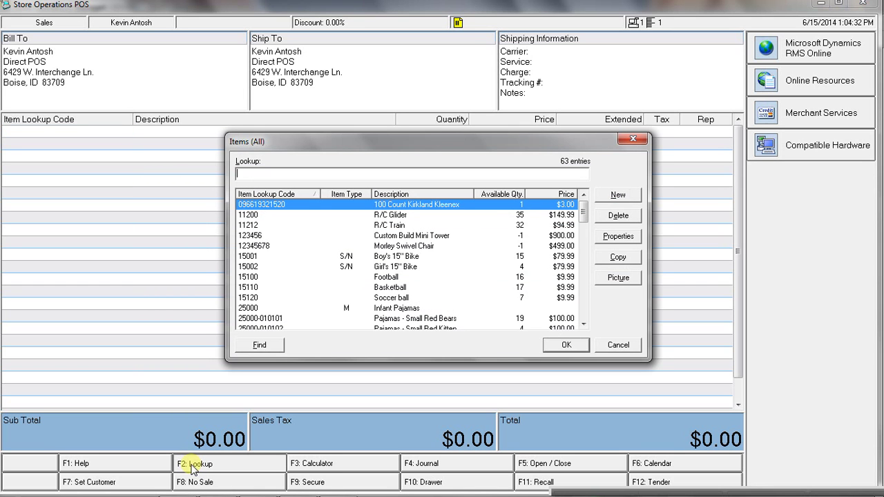
key(Return)
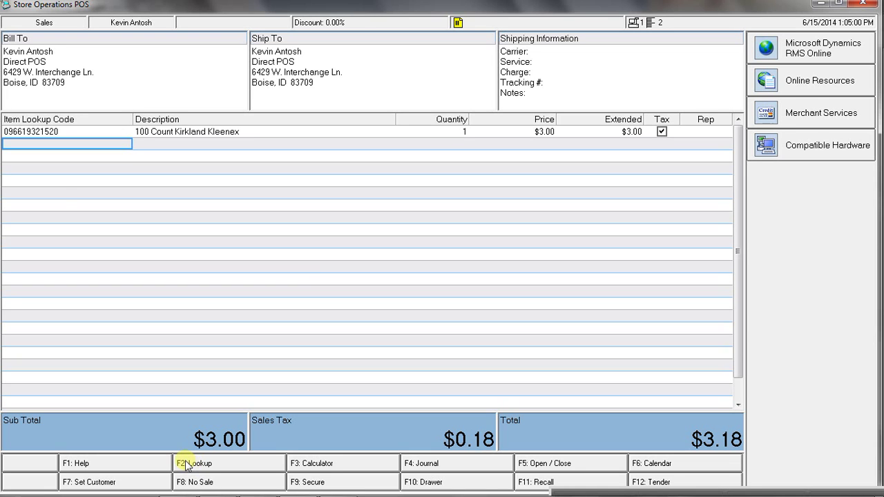
click(707, 479)
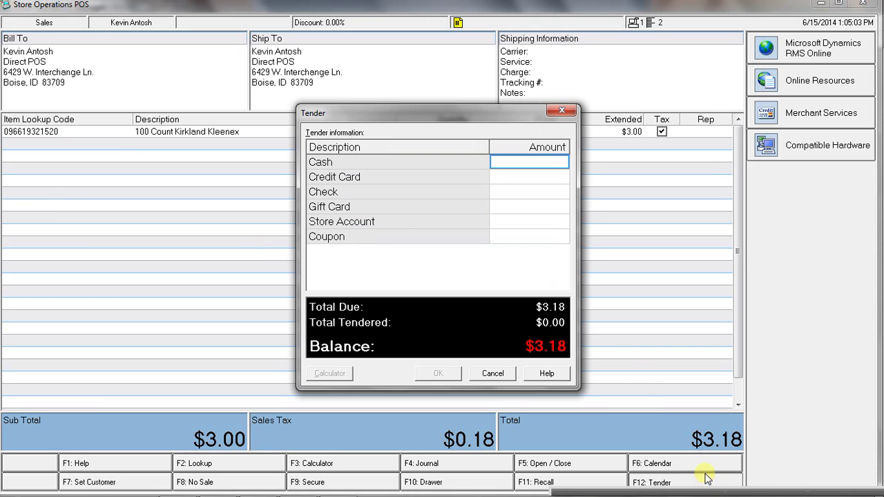
click(490, 374)
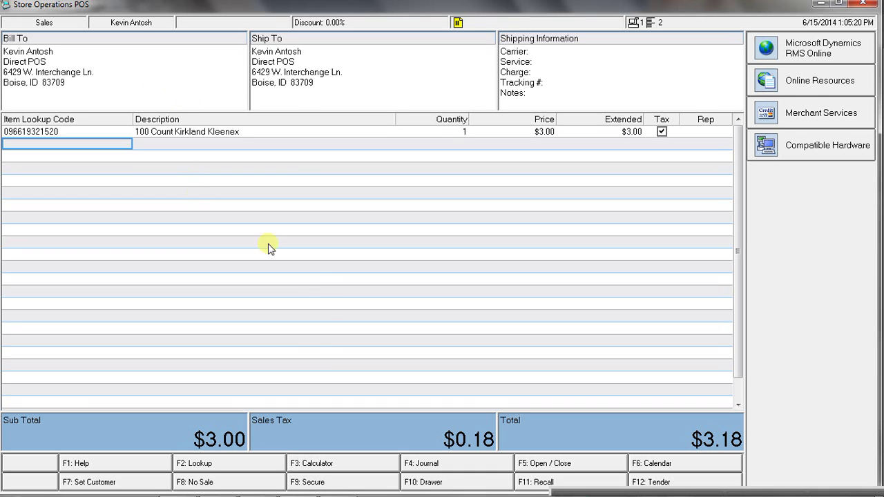
- Reselect the Direct POS customer for the current sale from the customer list
click(145, 483)
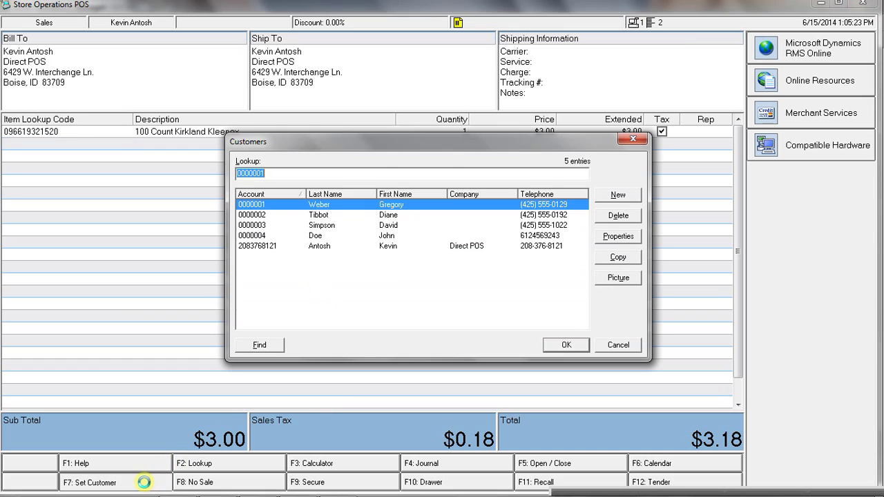
click(384, 250)
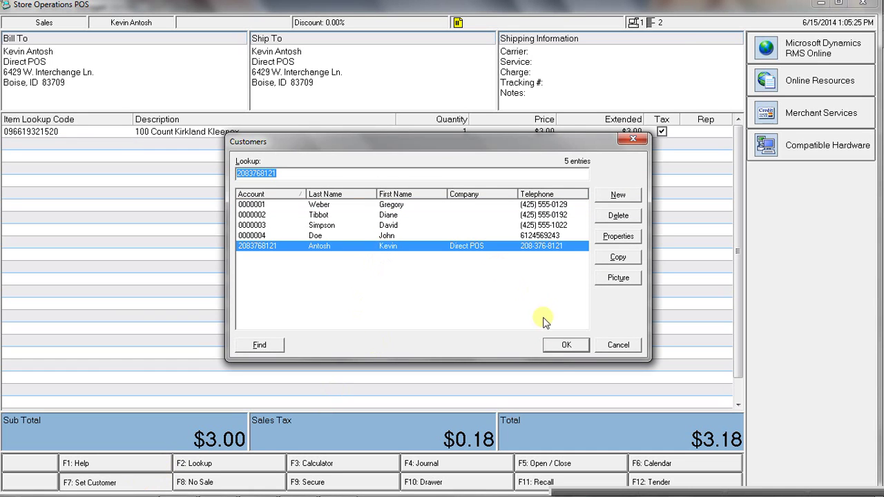
click(564, 347)
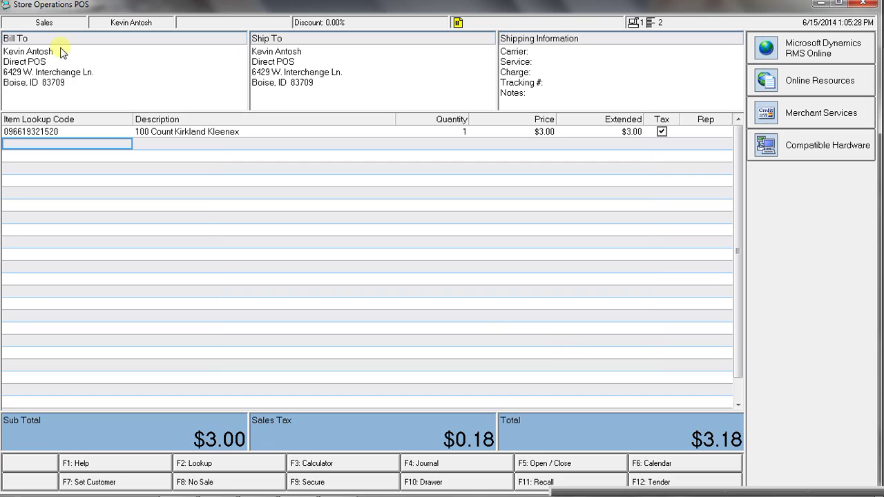
- Open the Direct POS customer's properties and review the billing, shipping address, customer options with price levels, and additional information
click(110, 482)
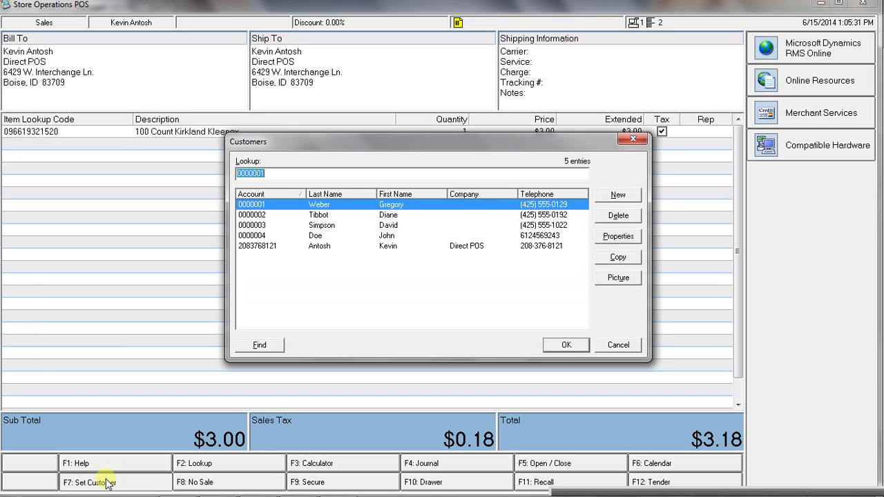
click(458, 247)
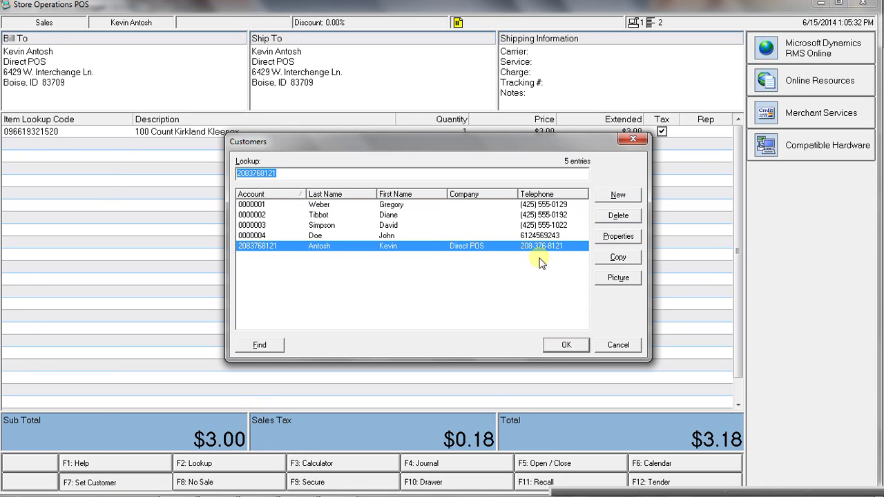
click(605, 238)
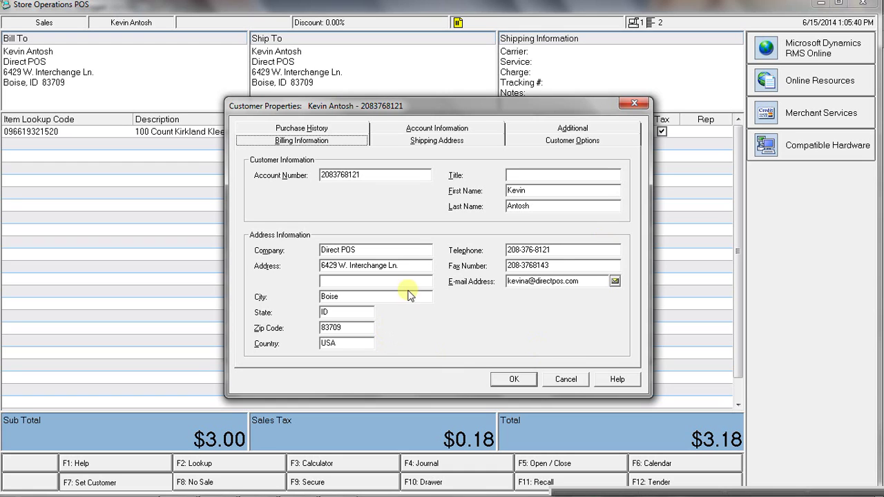
click(433, 143)
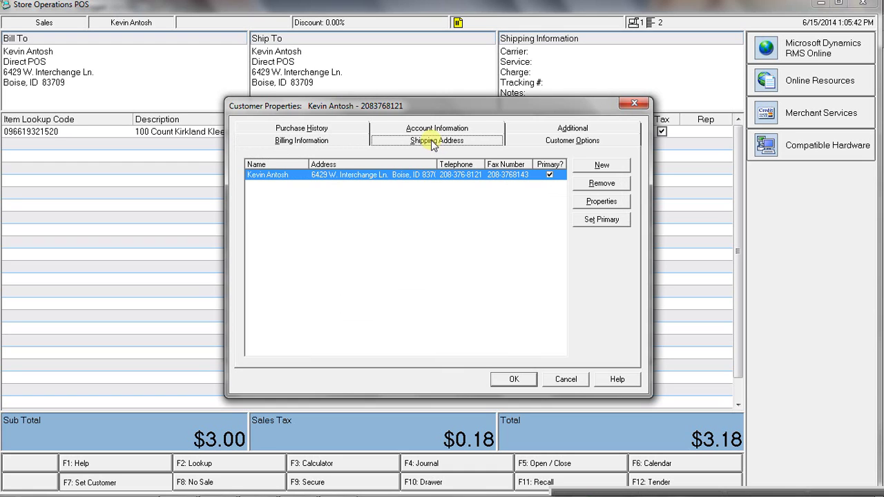
click(547, 145)
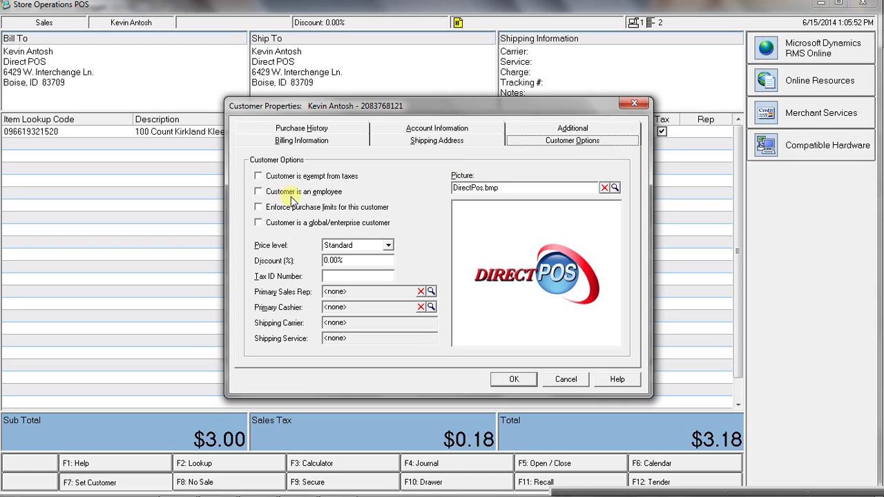
click(387, 245)
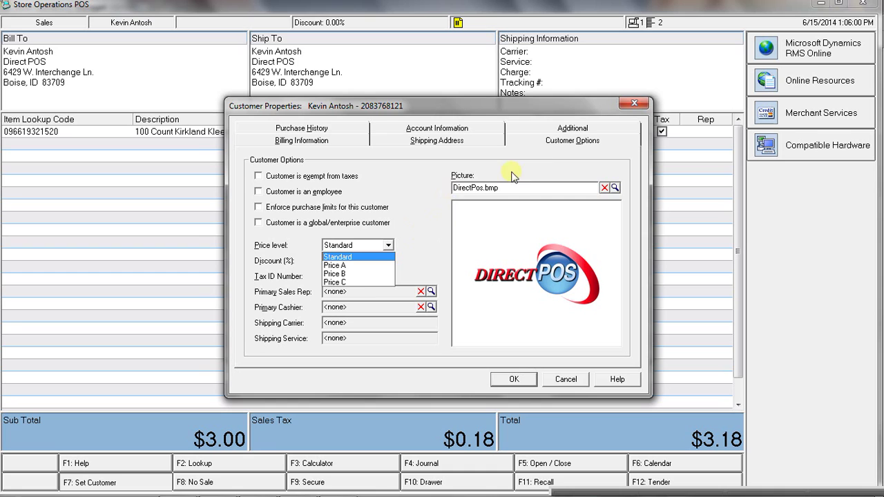
click(556, 132)
click(555, 132)
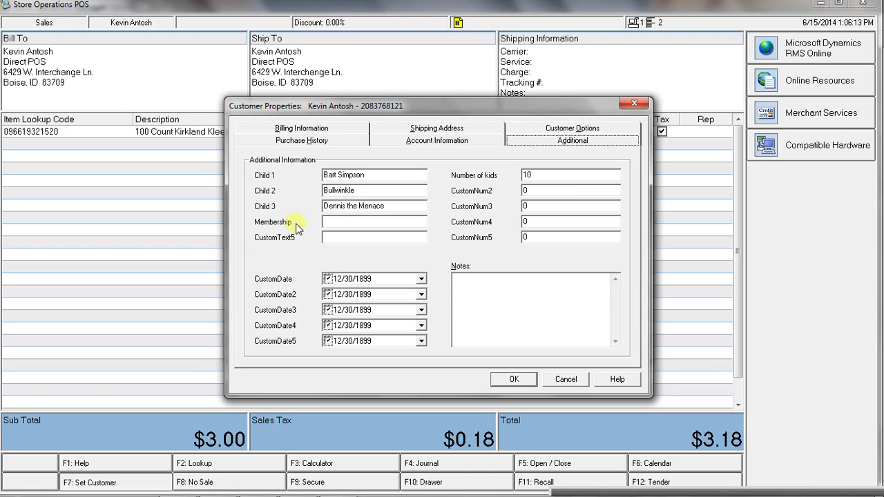
click(338, 221)
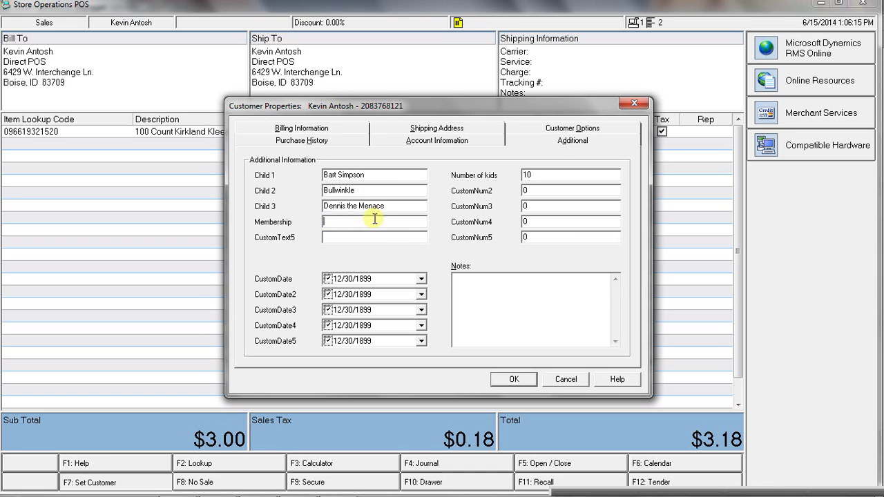
- Enable Assess finance charges in the customer's account information
click(464, 141)
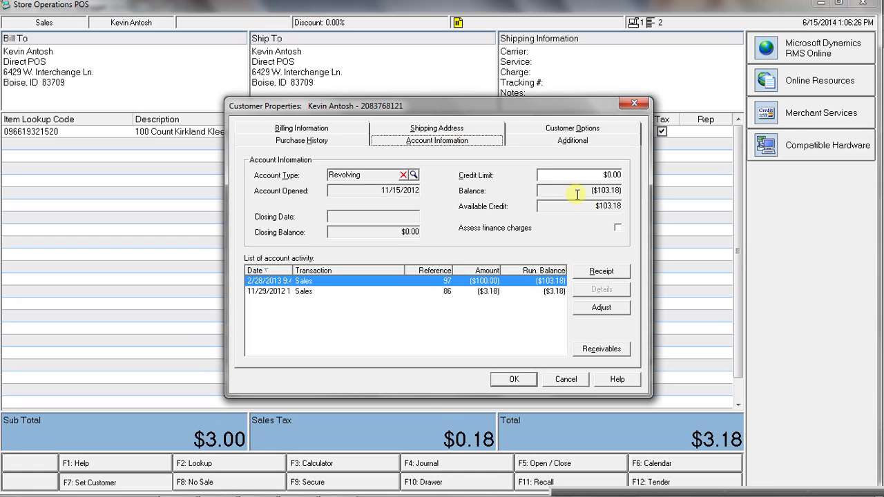
click(617, 228)
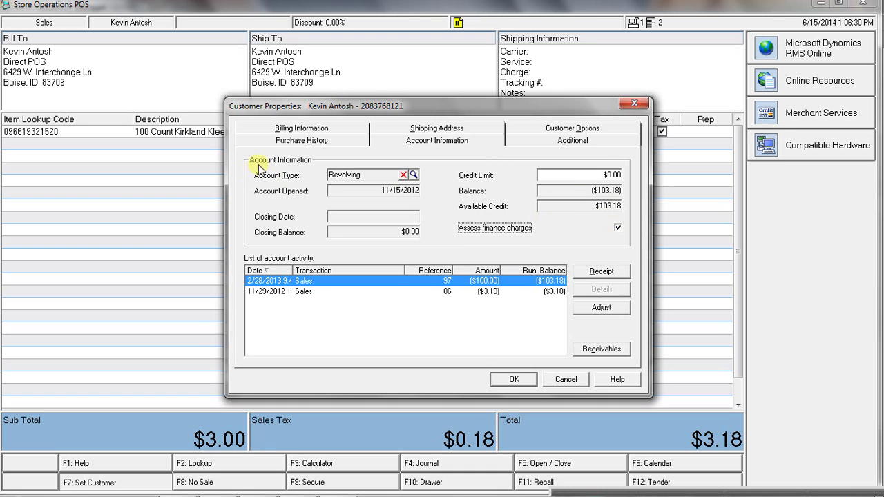
- Review the customer's purchase history, checking the item properties and the sales receipt of the second-listed purchase dated 6/21/2013
click(276, 141)
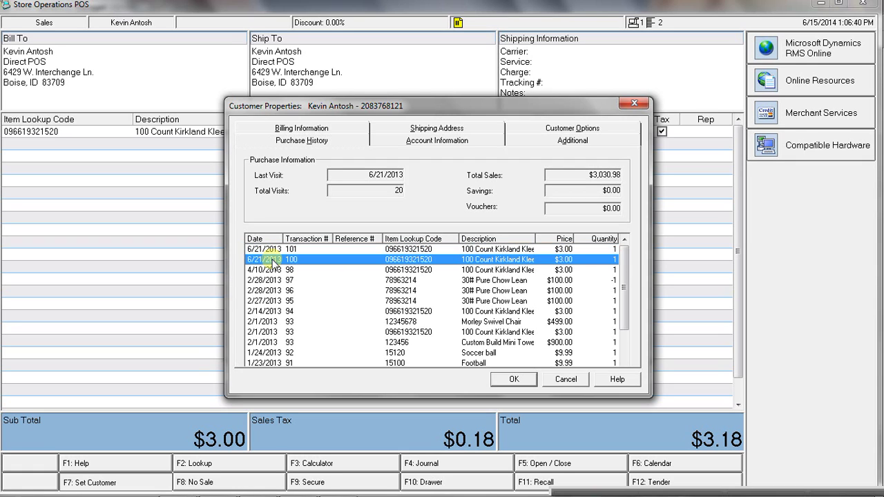
click(273, 260)
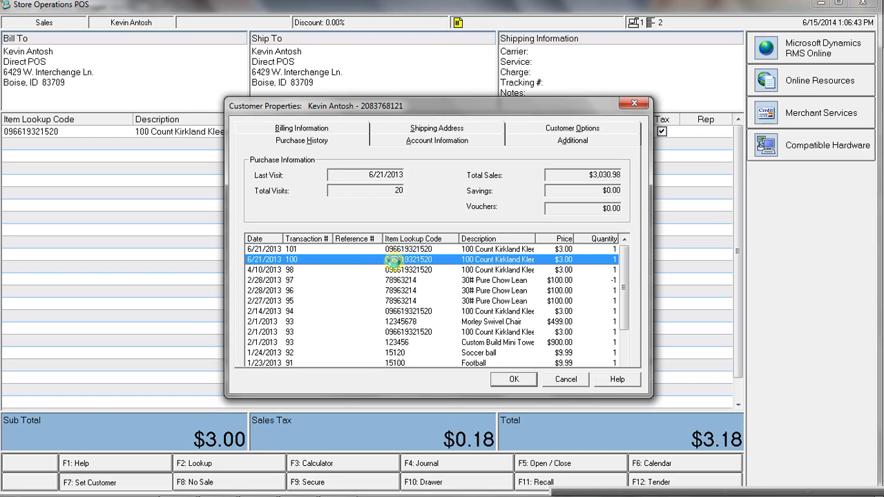
double_click(393, 260)
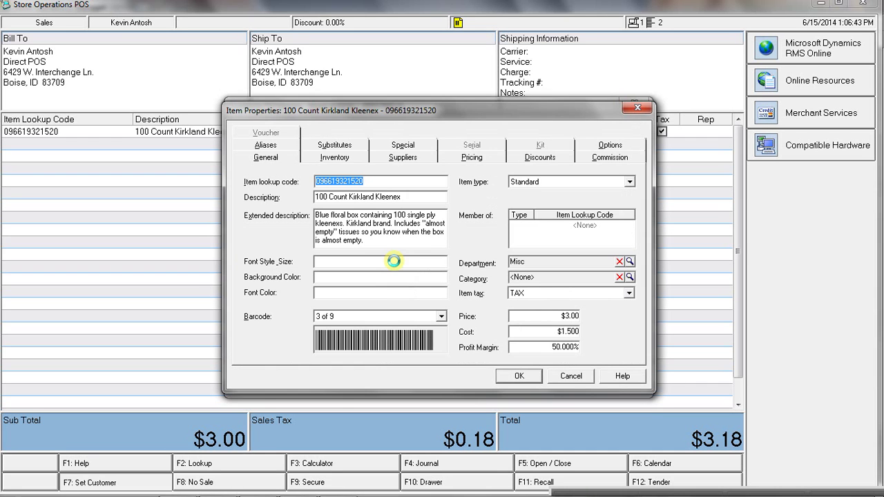
click(574, 375)
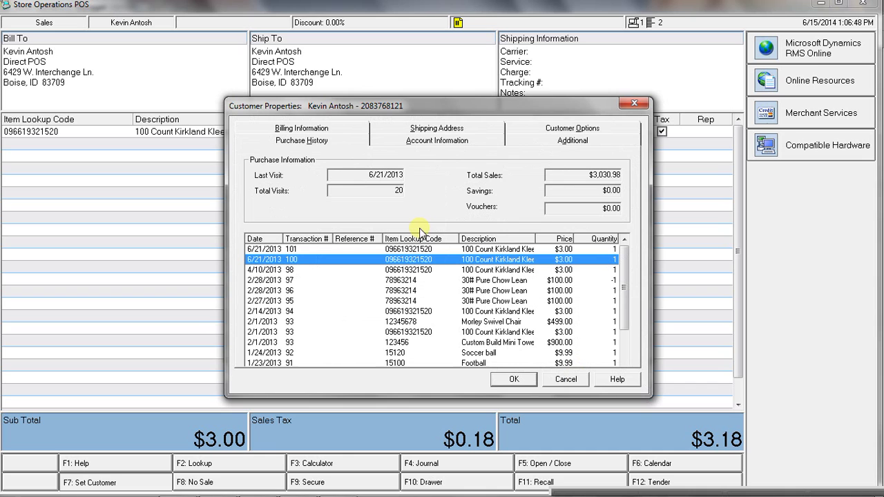
double_click(292, 261)
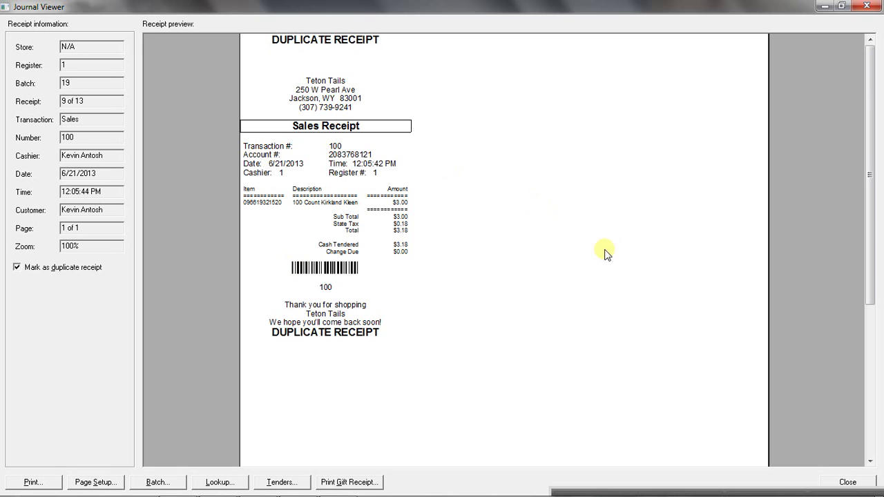
- Close the duplicate receipt view and return to the sale, cancelling the customer properties and the customer list
click(867, 7)
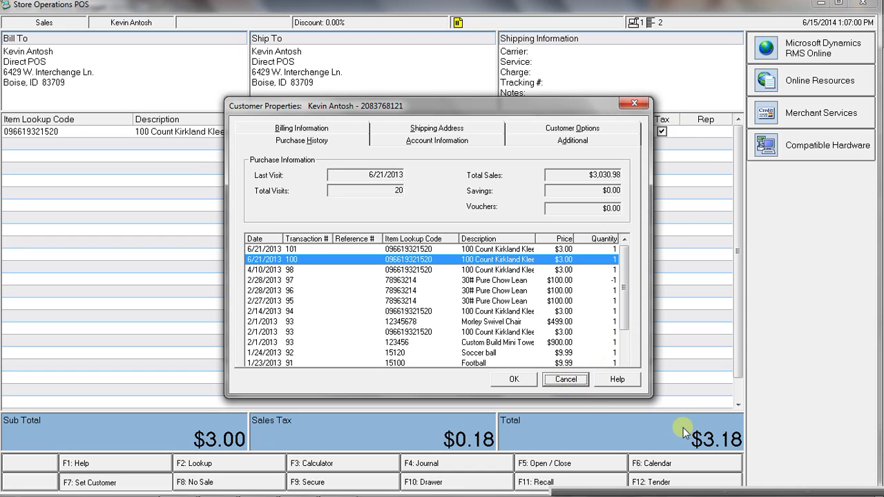
click(570, 381)
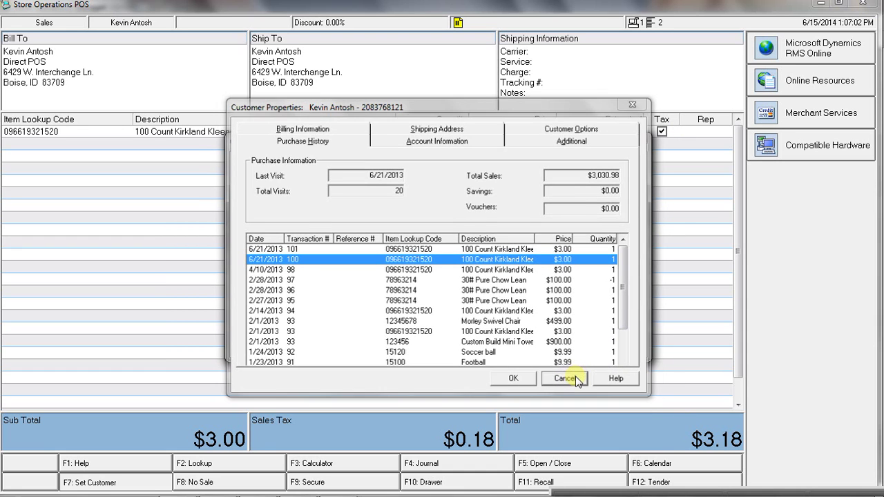
click(618, 346)
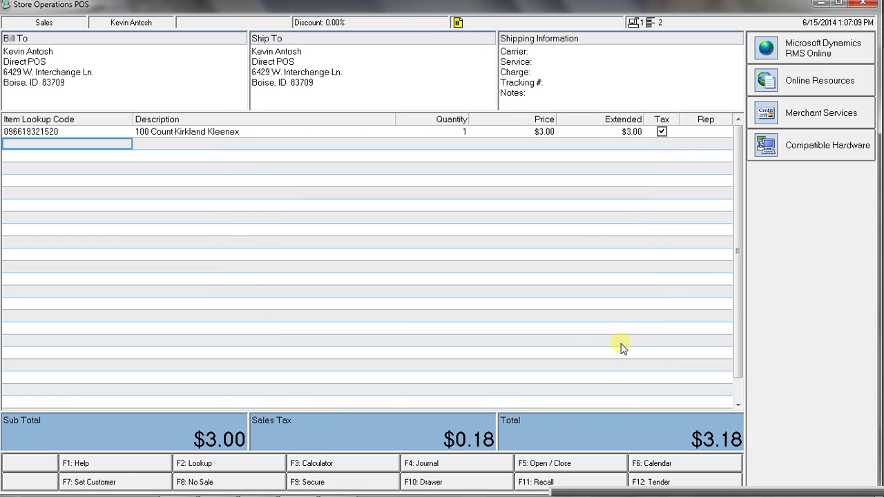
- Look up the 100 Count Kirkland Kleenex item and review its general properties, available item types and inventory information
click(218, 465)
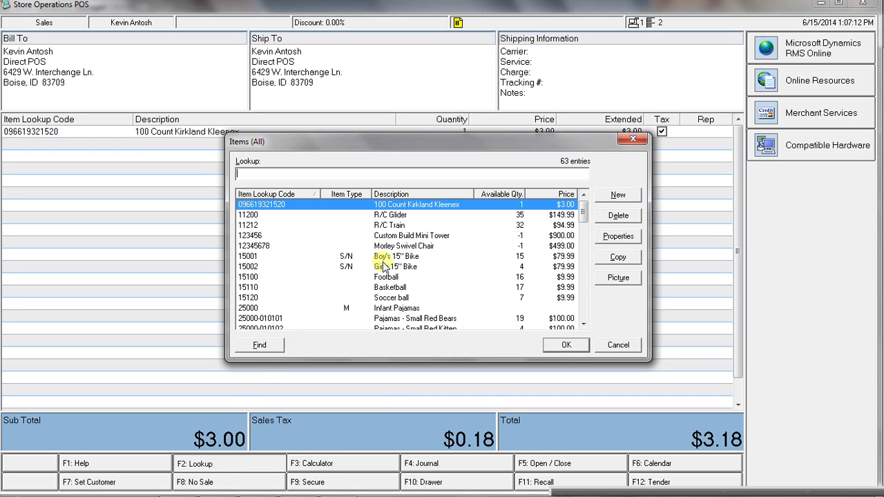
click(619, 237)
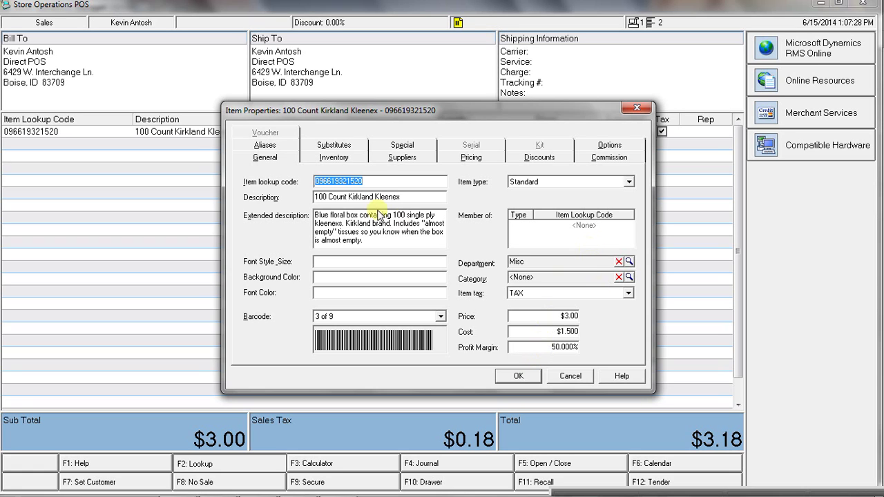
click(611, 182)
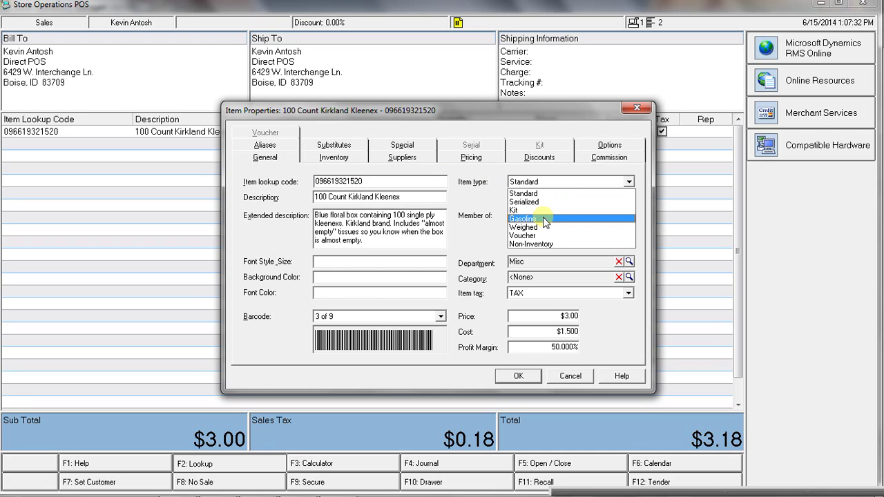
click(341, 157)
click(339, 158)
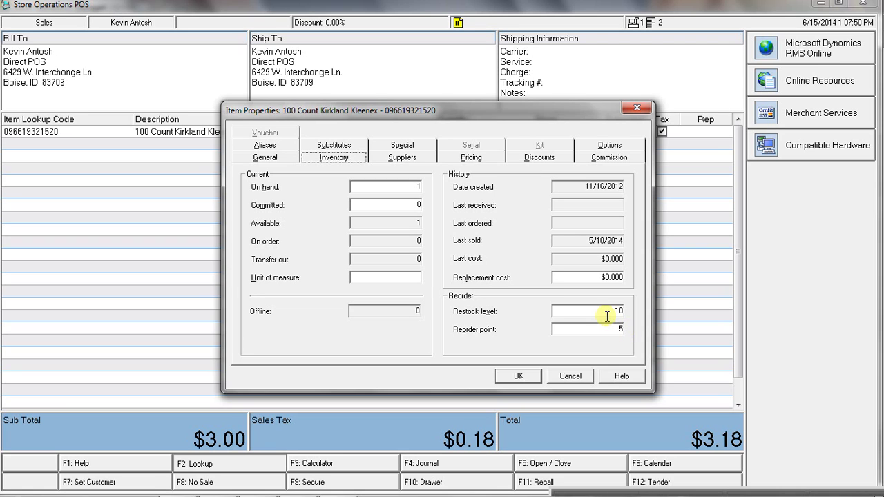
- Review the Kleenex item's suppliers, pricing, discount schemes and commission settings
click(398, 158)
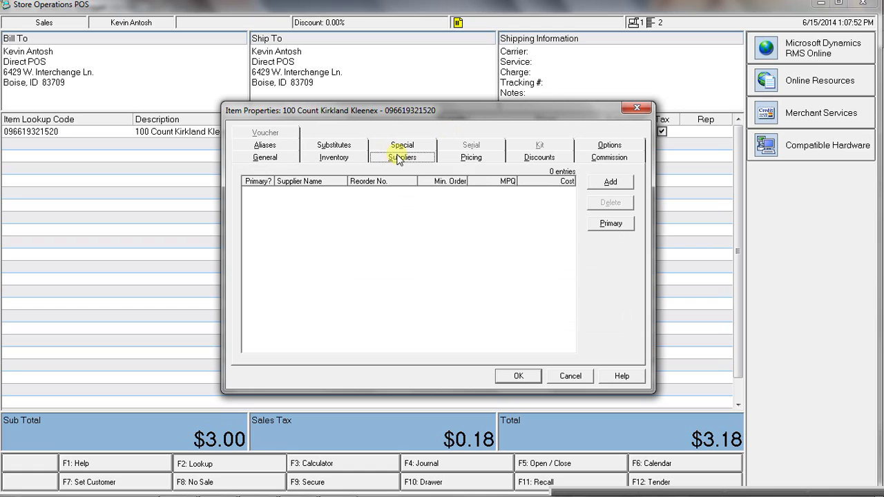
click(482, 159)
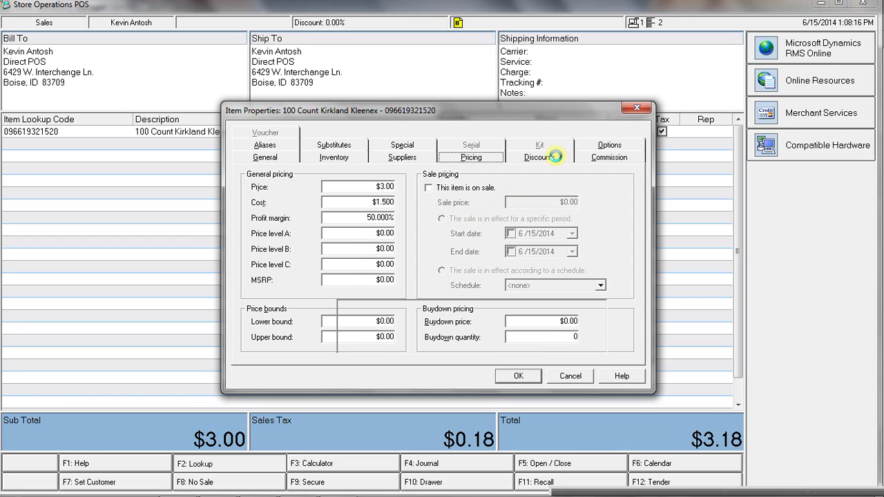
click(556, 159)
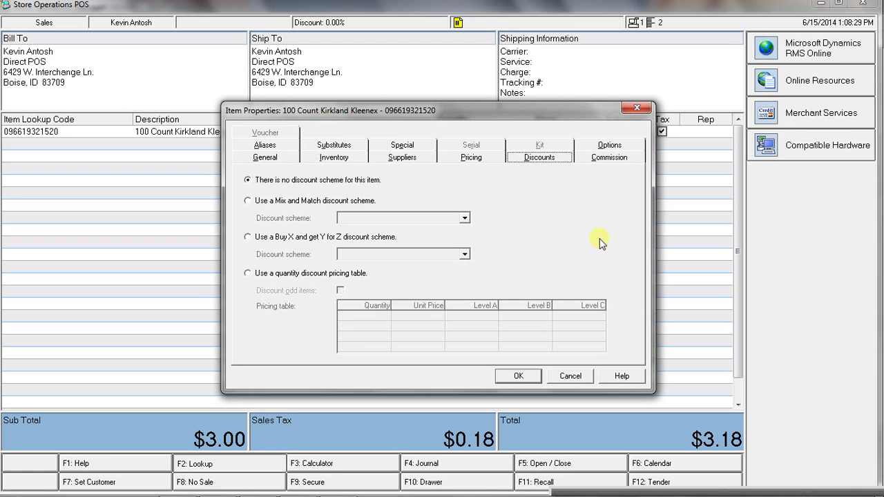
click(615, 160)
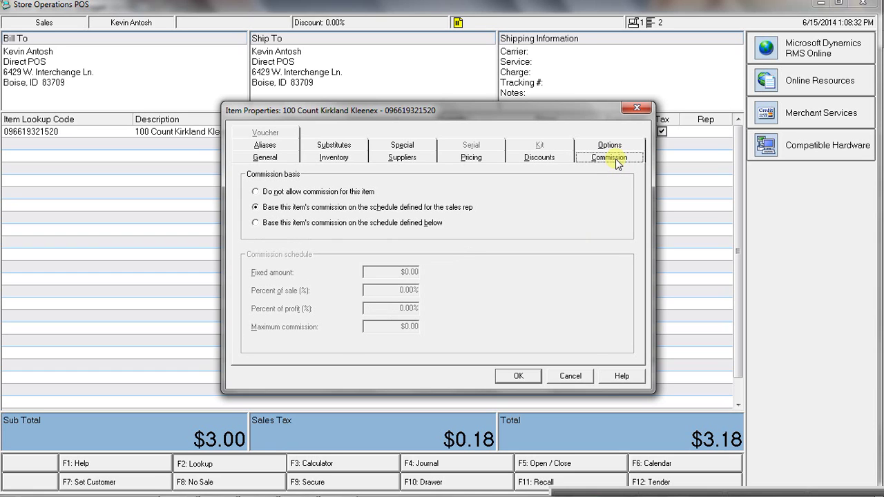
- Review the Kleenex item's aliases, substitutes, special settings and options, and return to the sale without saving changes
click(257, 147)
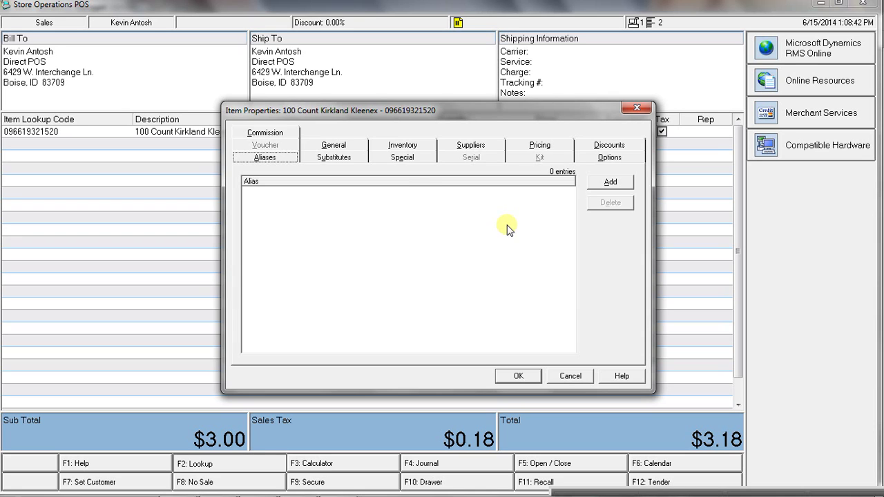
click(332, 156)
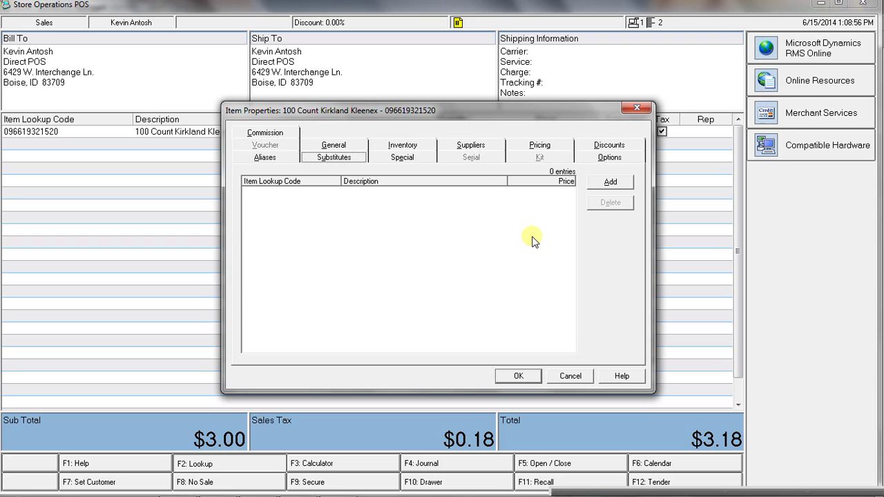
click(392, 159)
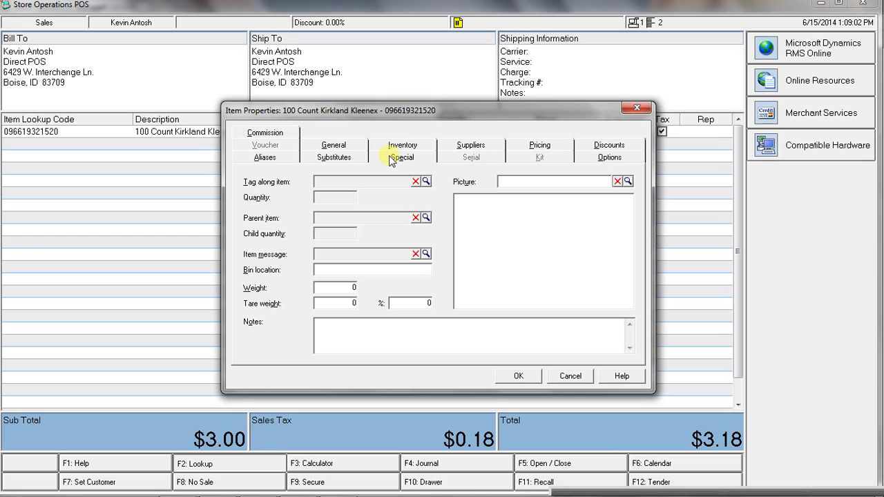
click(600, 158)
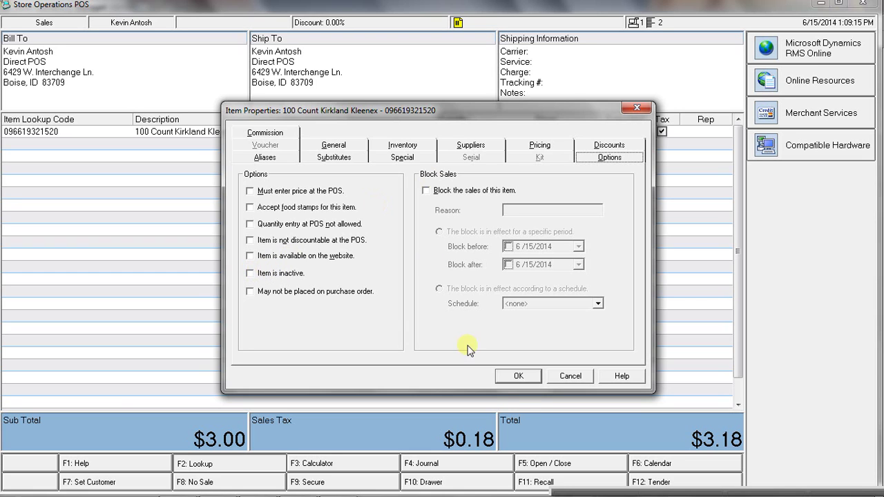
mouse_move(594, 491)
click(568, 379)
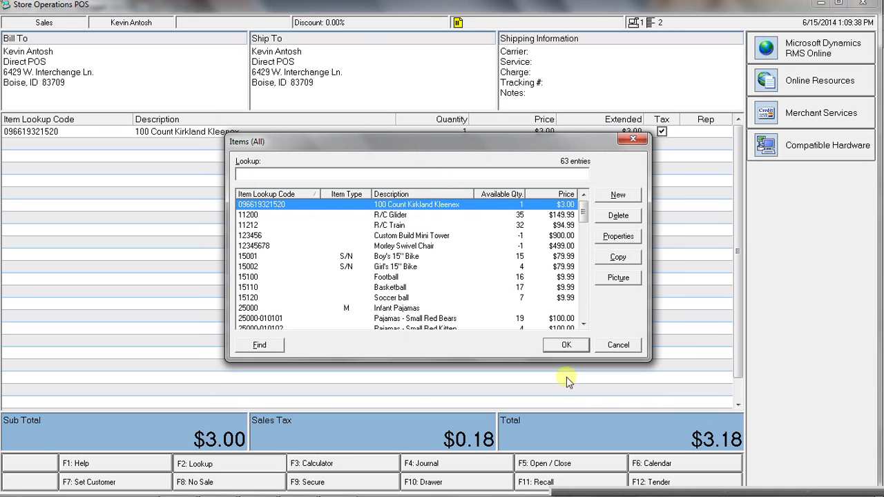
click(618, 345)
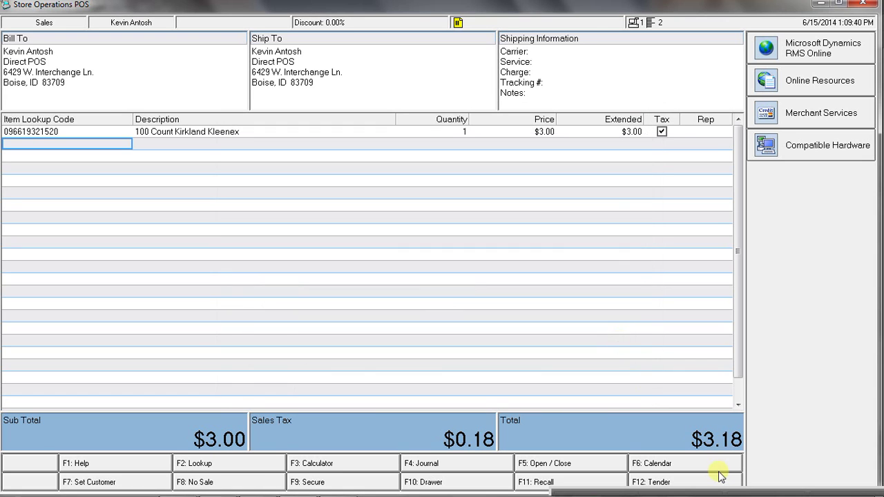
- Switch to the OpenOffice Impress presentation posbuytipmerchservices.ppt showing the "Can I help?" contact slide
mouse_move(722, 491)
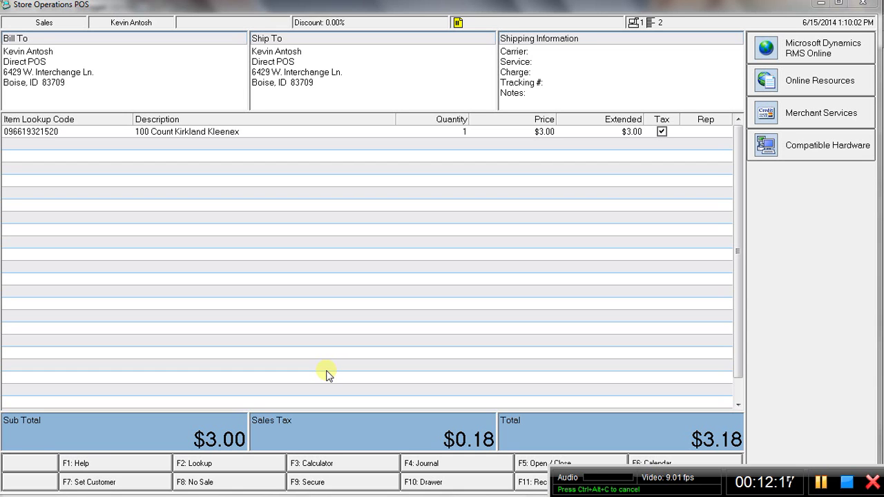
key(alt+Tab)
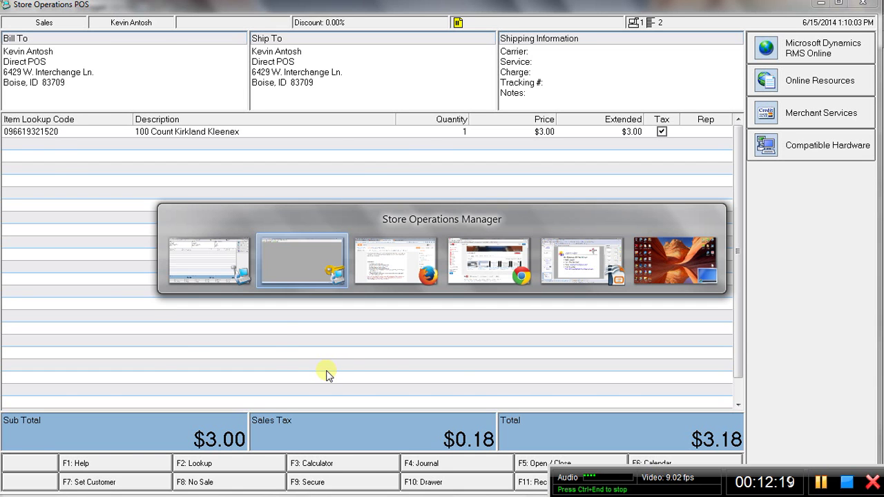
key(alt+Tab)
key(alt+Tab)
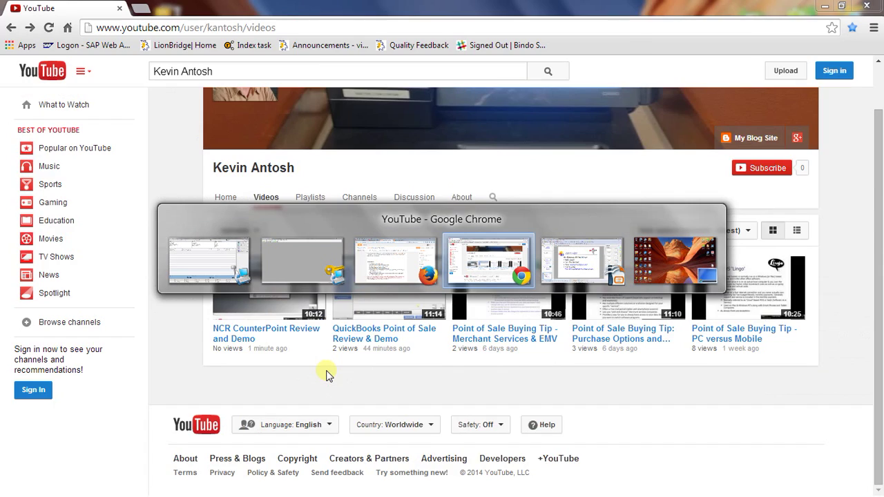
key(alt+Tab)
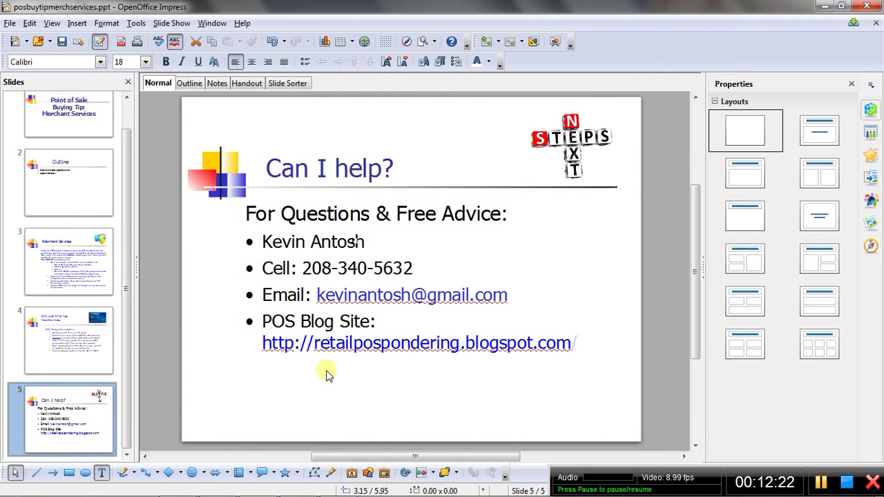